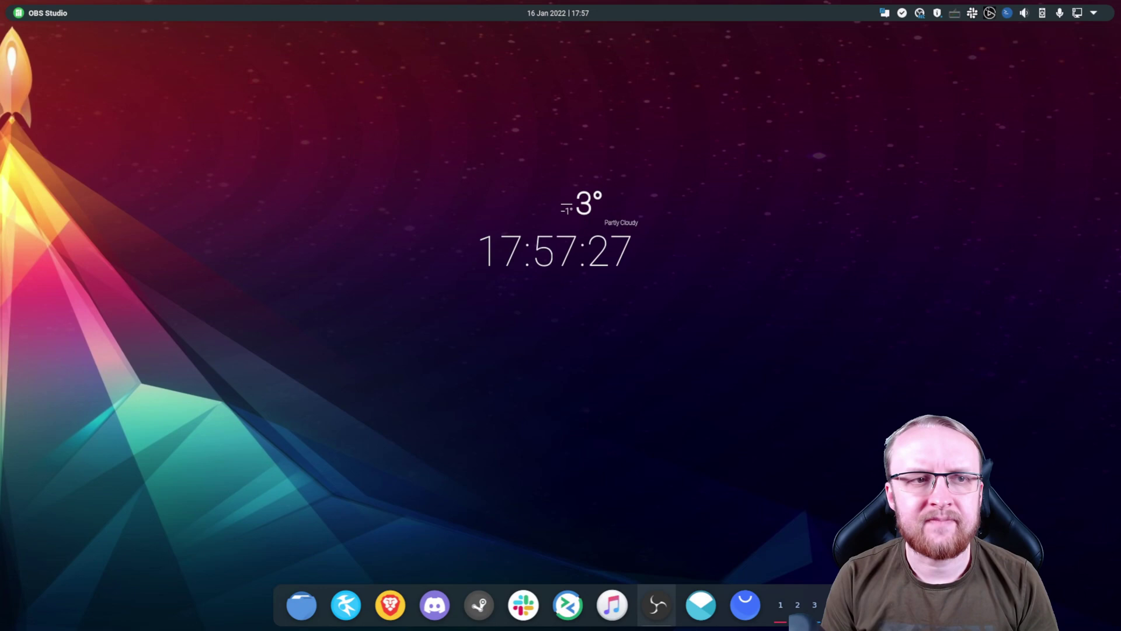
Step: Launch Timeshift from the application launcher and authenticate with the administrator password
{"action": "left_click", "coordinate": [19, 13]}
{"action": "type", "text": "time"}
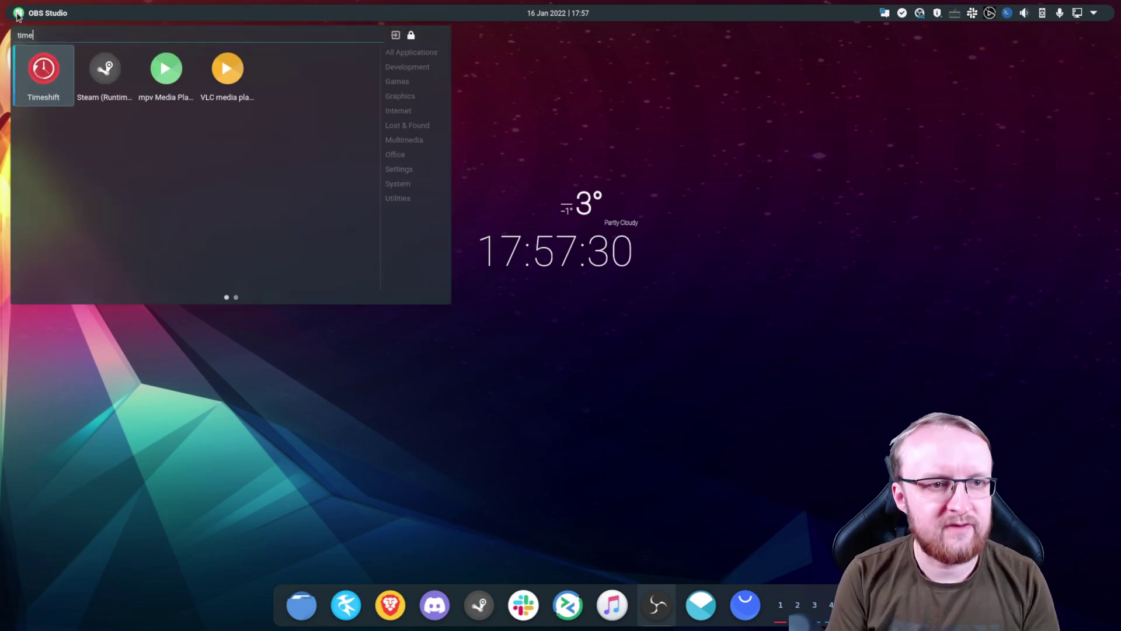
{"action": "key", "text": "Return"}
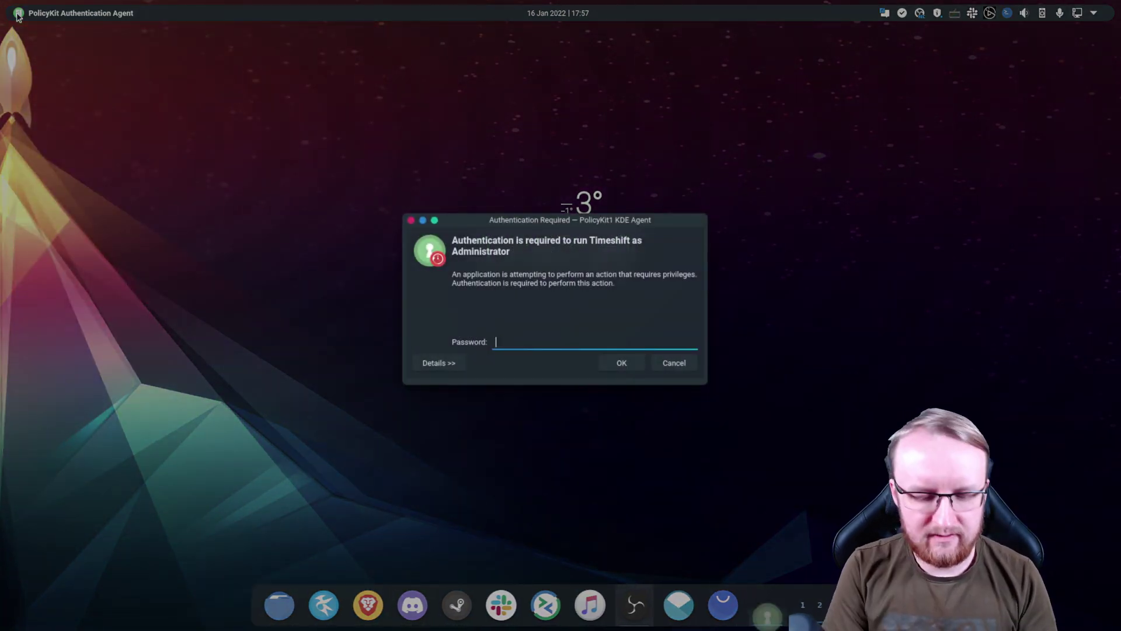
{"action": "type", "text": "********"}
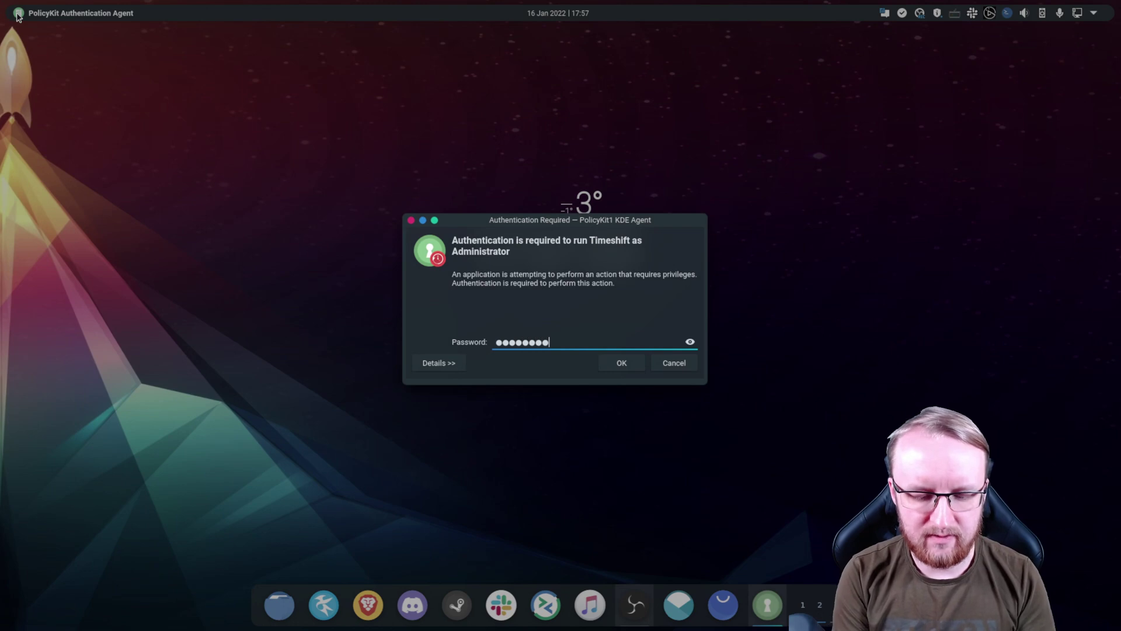
{"action": "type", "text": "******"}
{"action": "key", "text": "Return"}
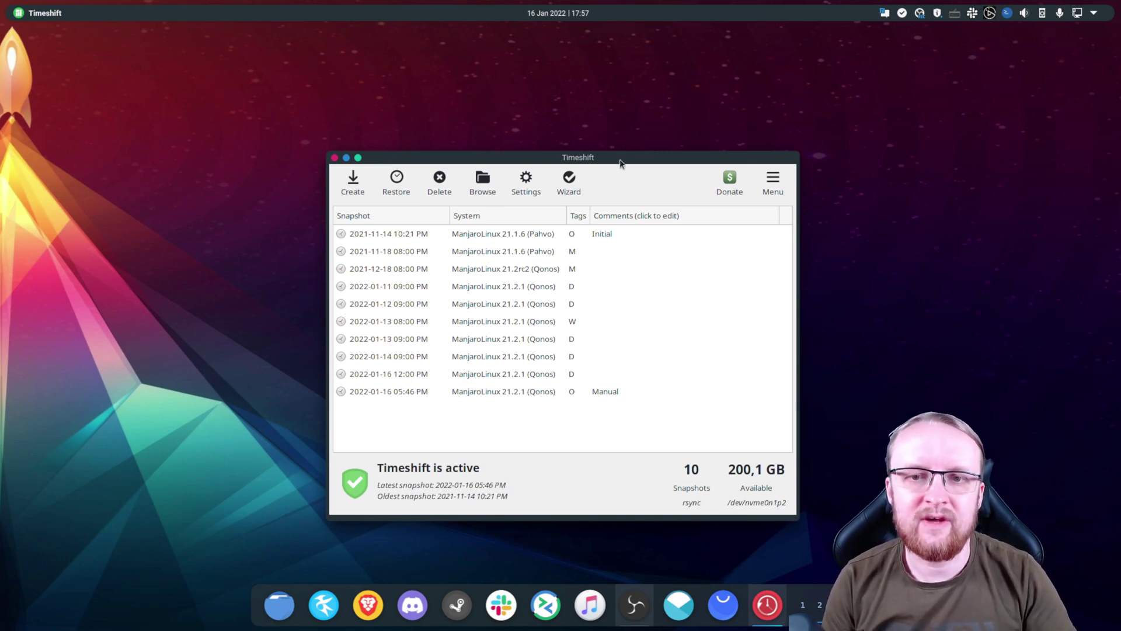
Step: Start the setup wizard and briefly show, then hide, the RSYNC snapshot help
{"action": "left_click", "coordinate": [568, 180]}
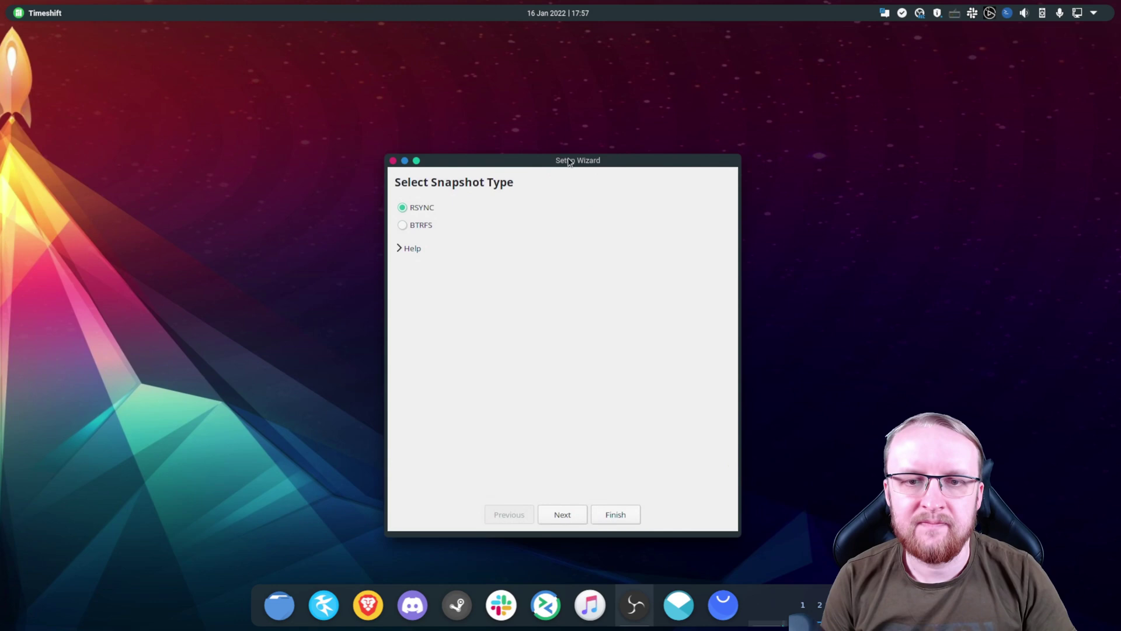
{"action": "left_click_drag", "start_coordinate": [535, 164], "coordinate": [526, 161]}
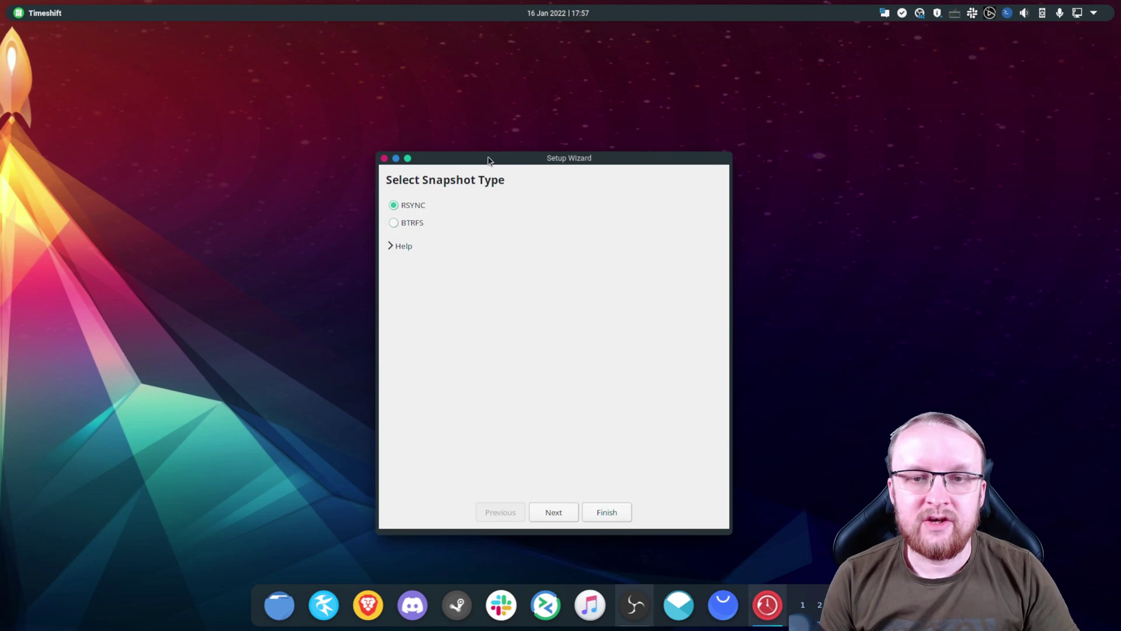
{"action": "left_click", "coordinate": [393, 247]}
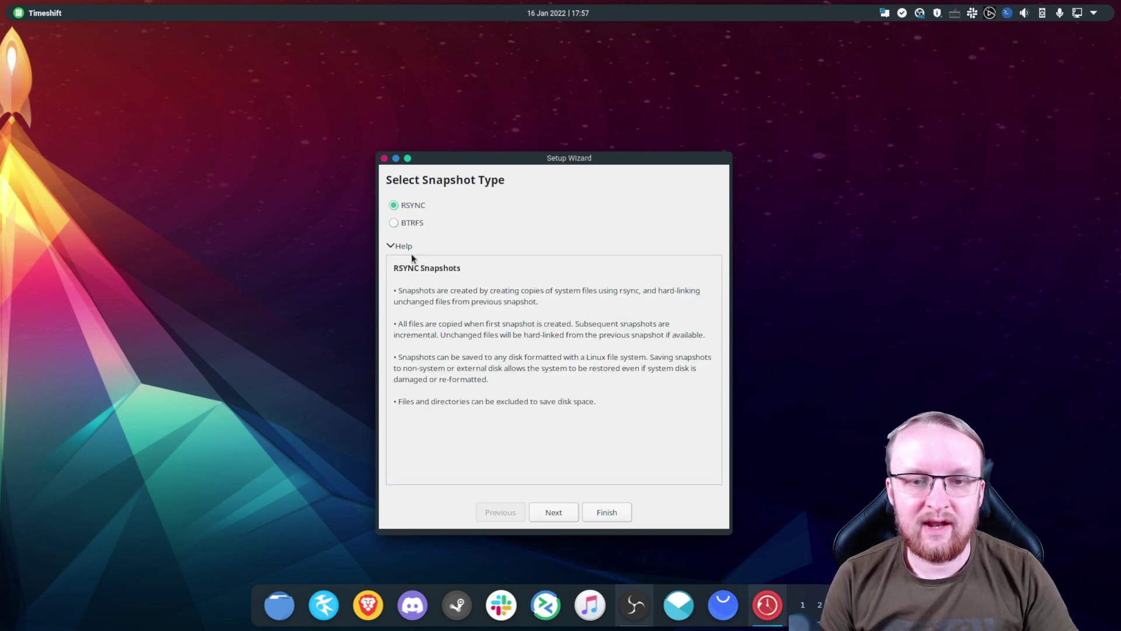
{"action": "left_click", "coordinate": [393, 246]}
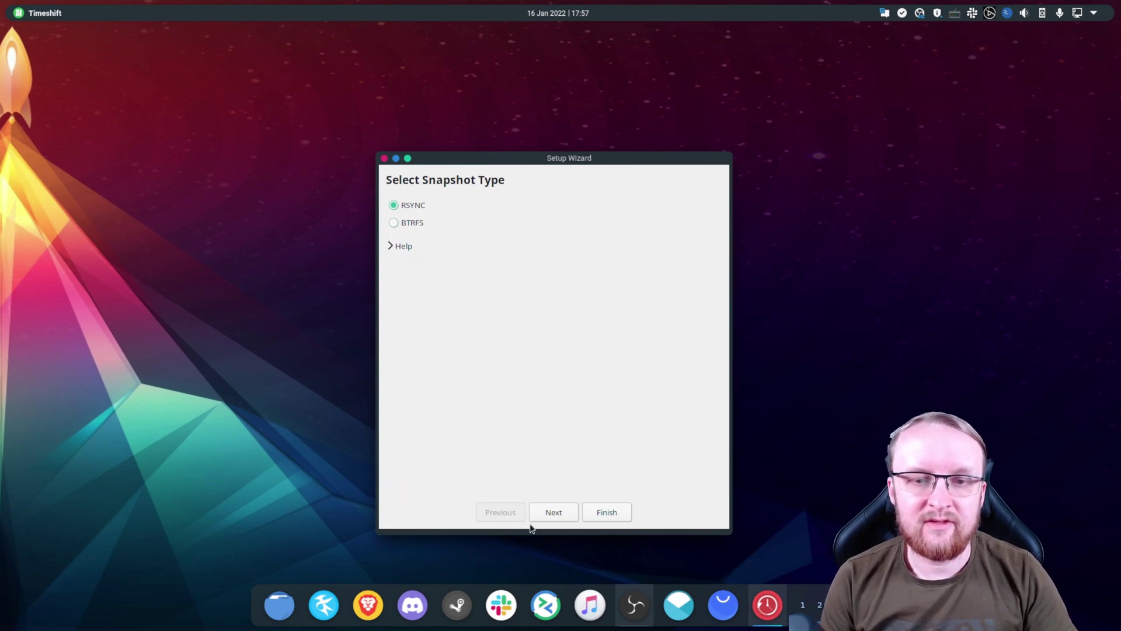
Step: Advance past Snapshot Location and Snapshot Levels to the User Home Directories page
{"action": "left_click", "coordinate": [564, 512]}
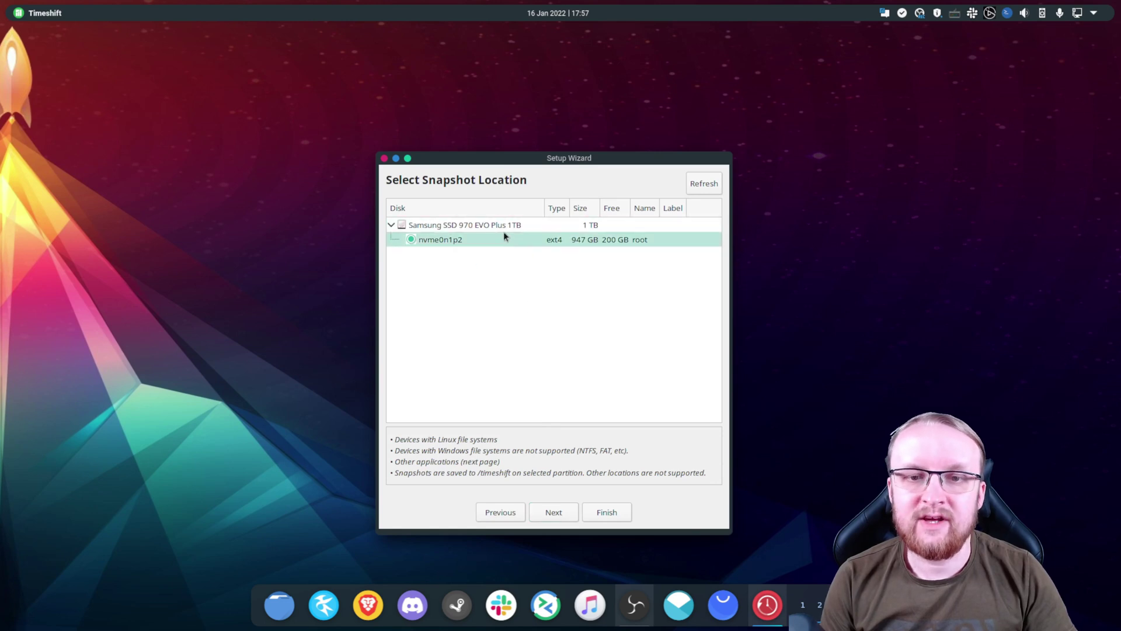
{"action": "left_click", "coordinate": [558, 509]}
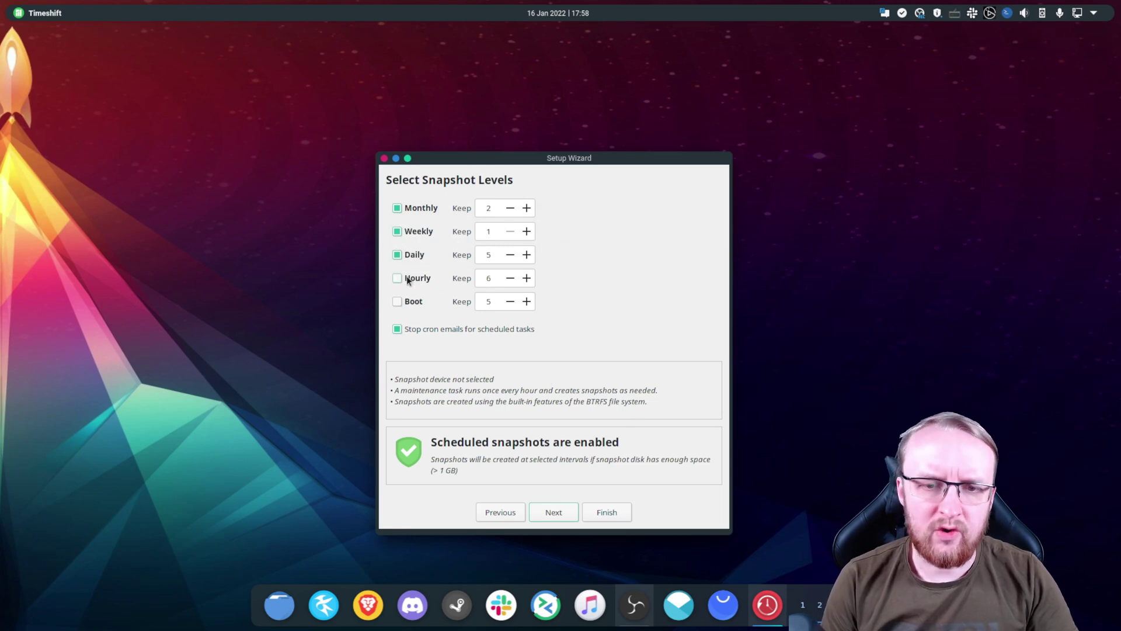
{"action": "left_click", "coordinate": [555, 513]}
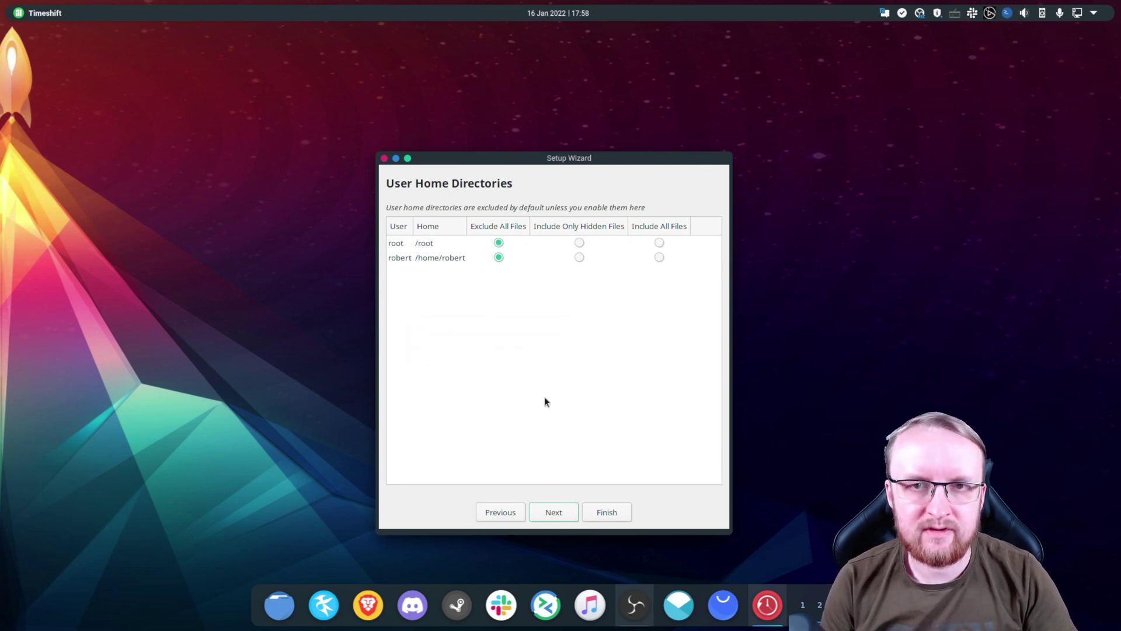
Step: Close the wizard and inspect the 2021-11-14, 2021-11-18 and 2021-12-18 snapshots and their tags
{"action": "left_click", "coordinate": [384, 159]}
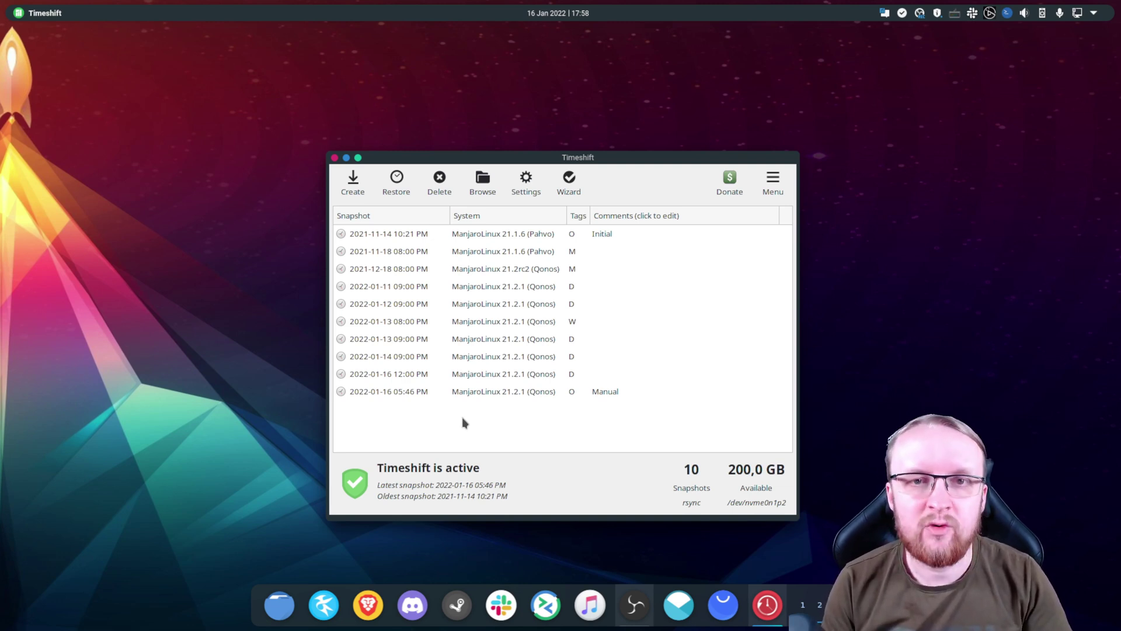
{"action": "left_click", "coordinate": [459, 235]}
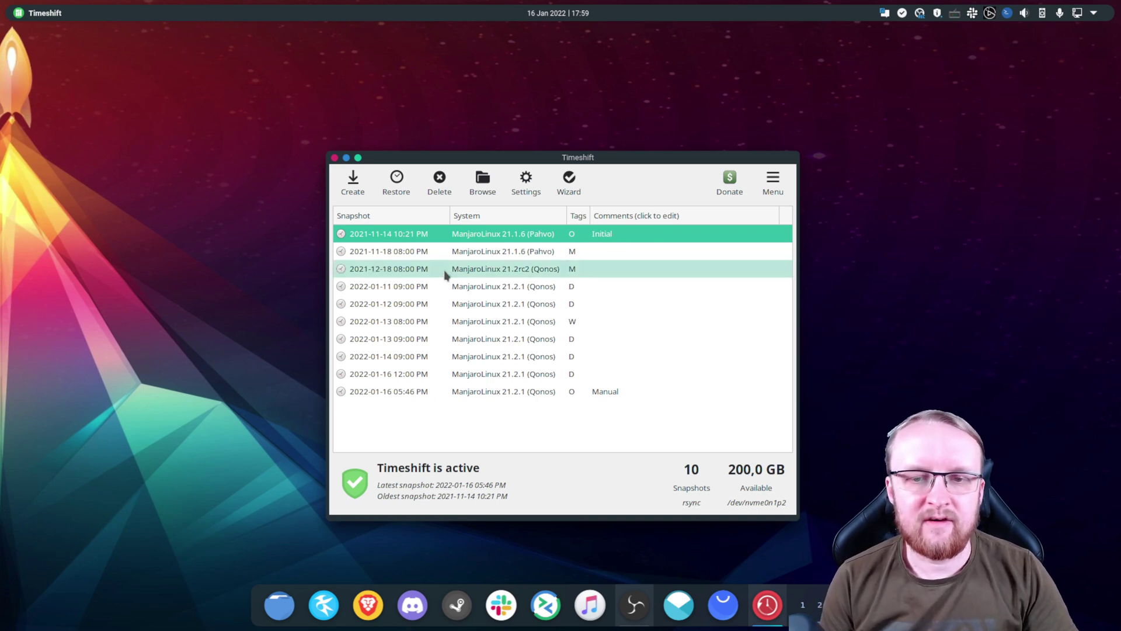
{"action": "left_click", "coordinate": [572, 256]}
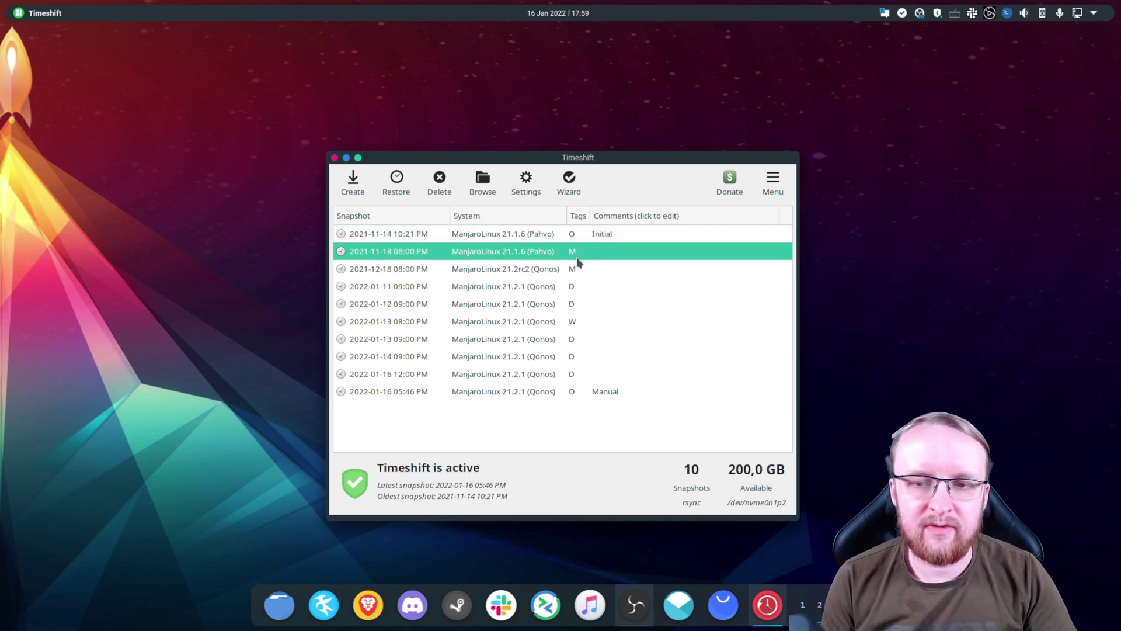
{"action": "left_click", "coordinate": [573, 261]}
{"action": "left_click", "coordinate": [572, 269]}
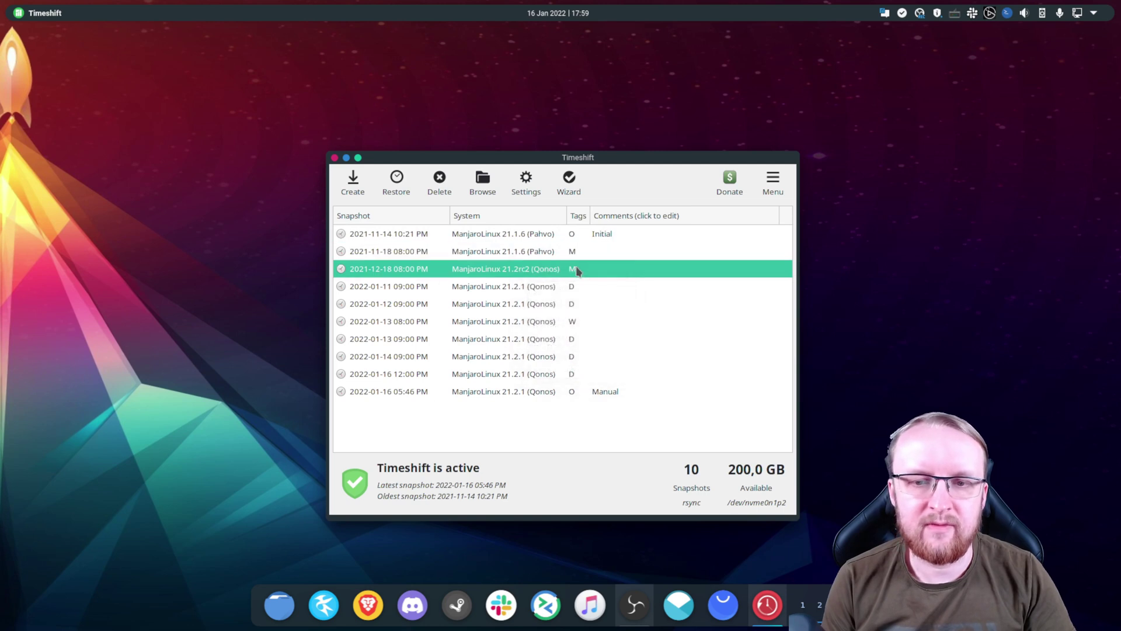
{"action": "left_click", "coordinate": [572, 270]}
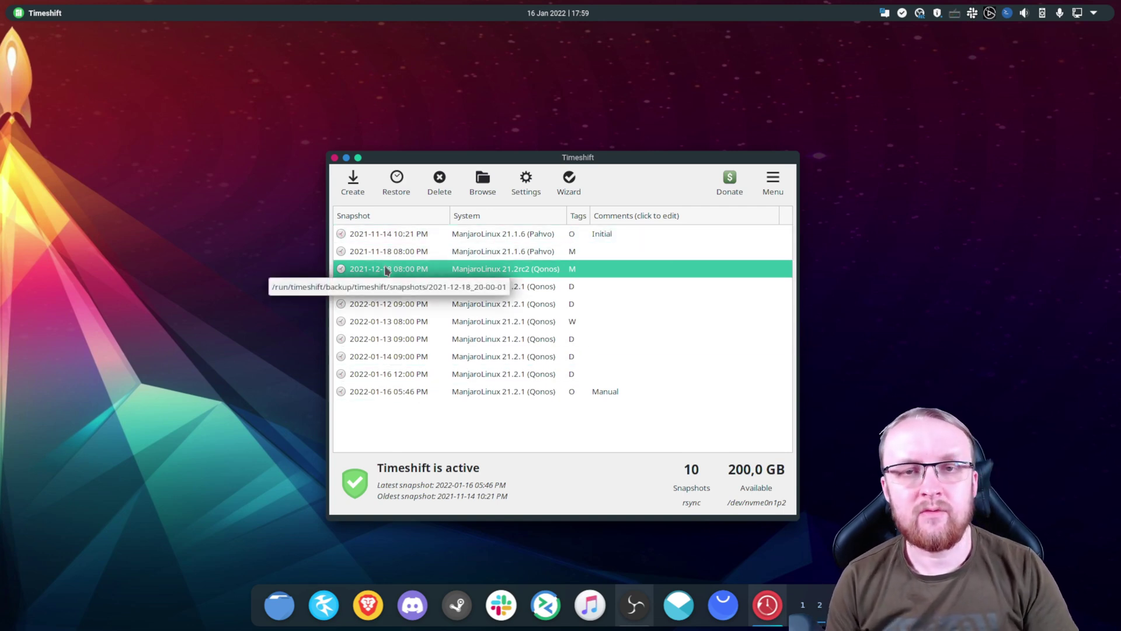
Step: Create a new manual snapshot and comment it 'Manual back for video'
{"action": "left_click", "coordinate": [353, 186]}
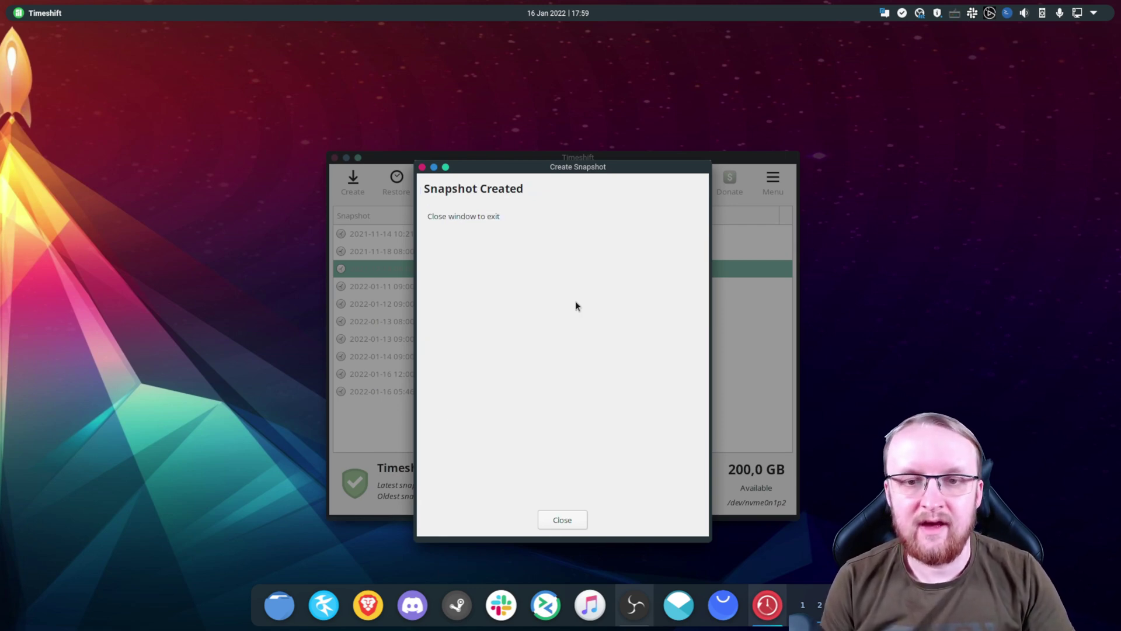
{"action": "left_click", "coordinate": [562, 520]}
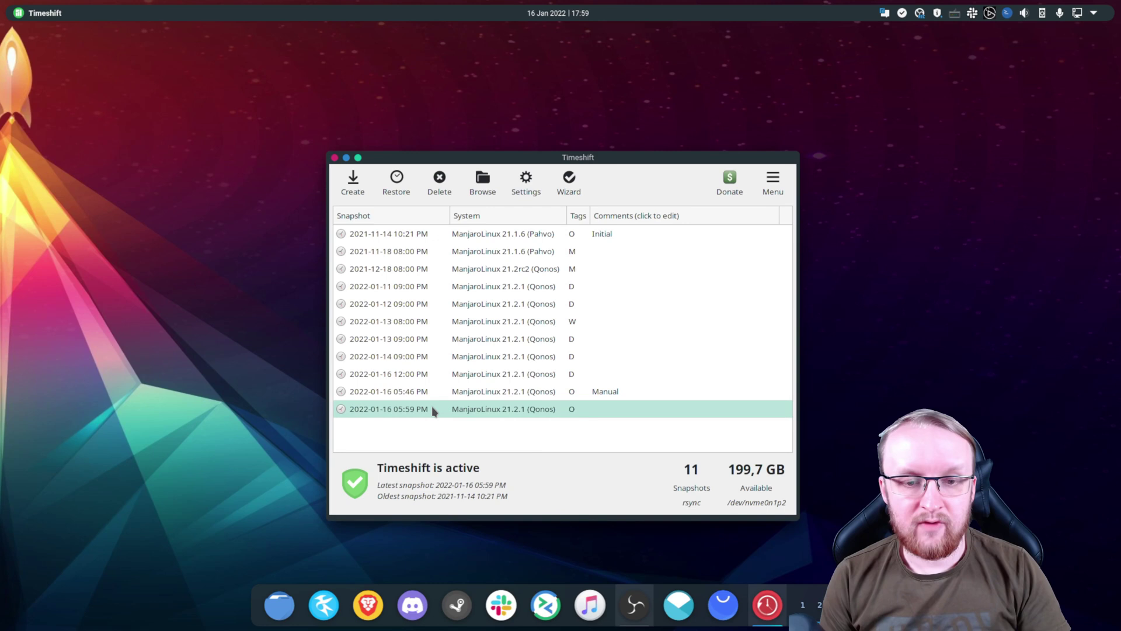
{"action": "left_click", "coordinate": [636, 407]}
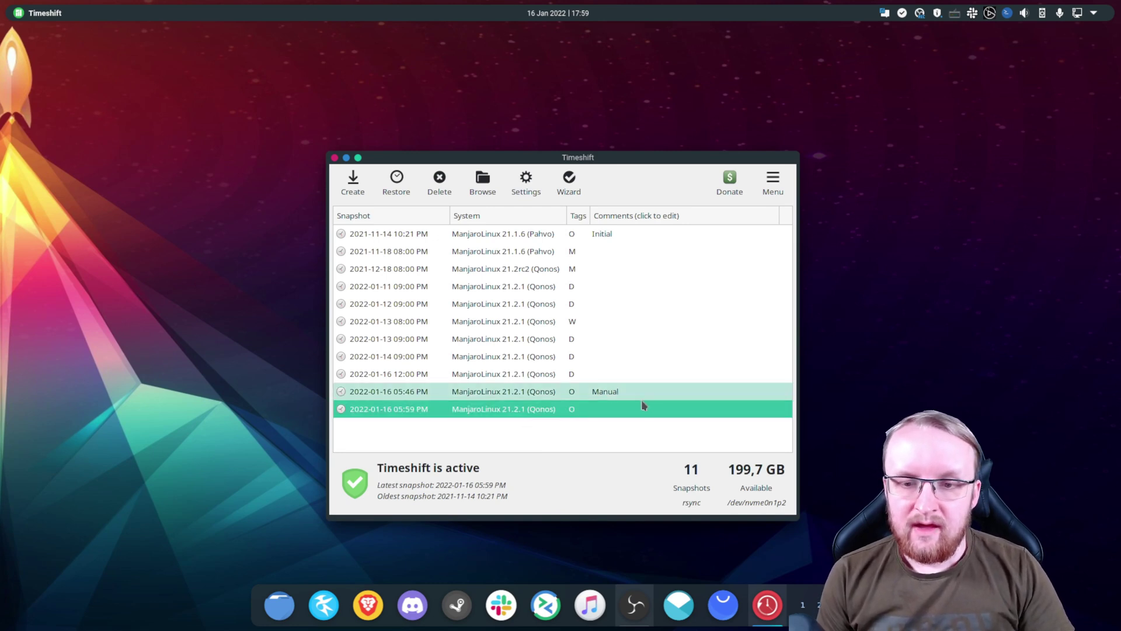
{"action": "left_click", "coordinate": [610, 407]}
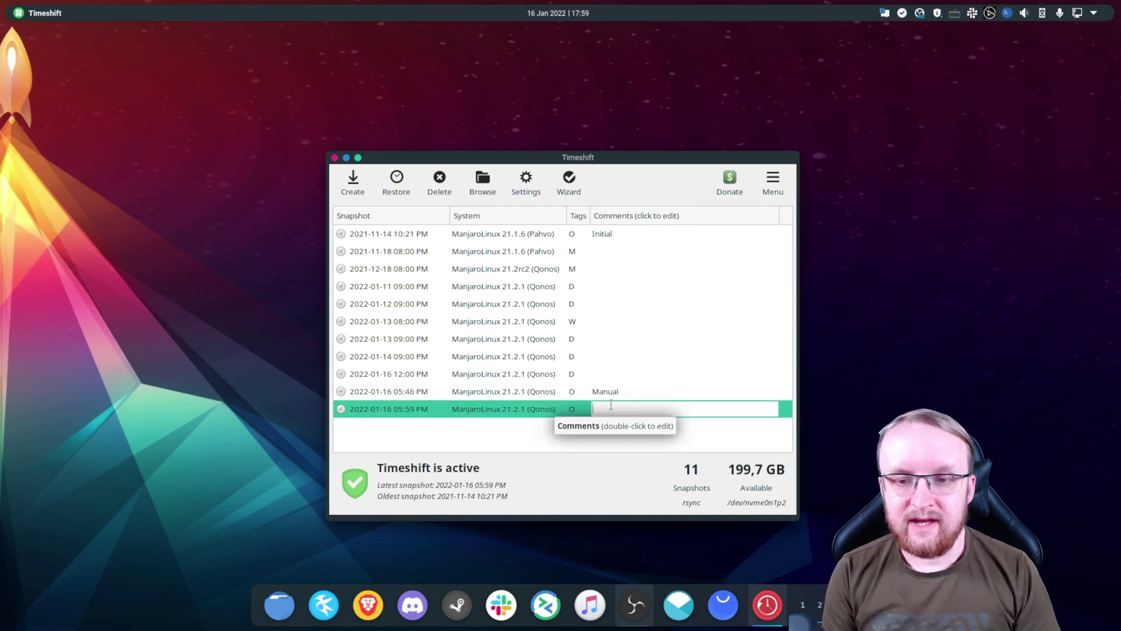
{"action": "type", "text": "Manu"}
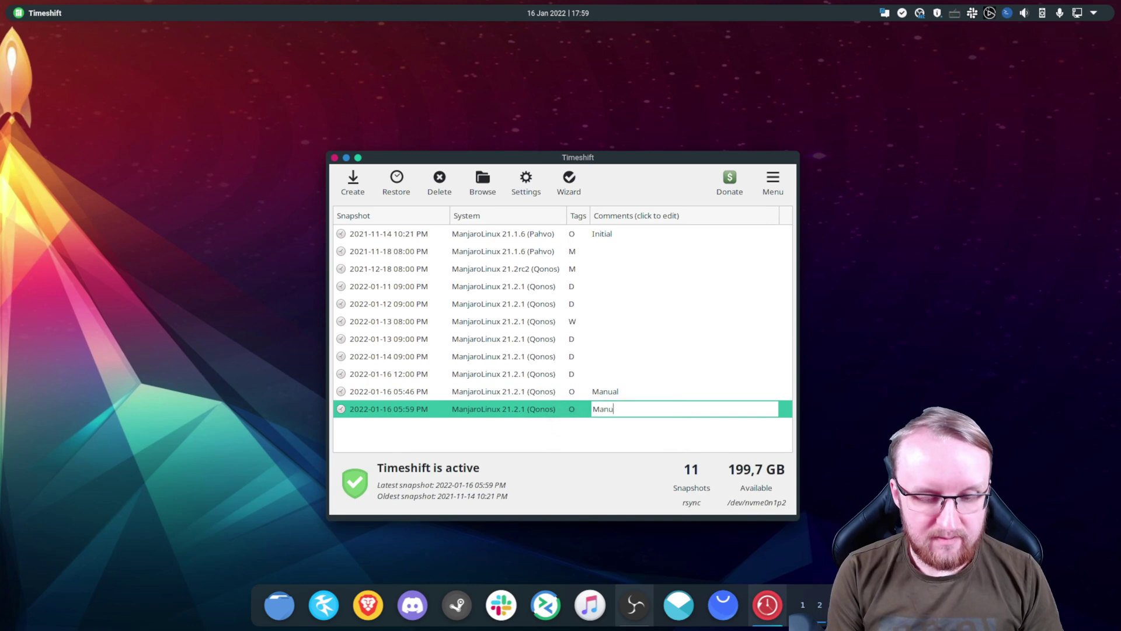
{"action": "type", "text": "al back for video"}
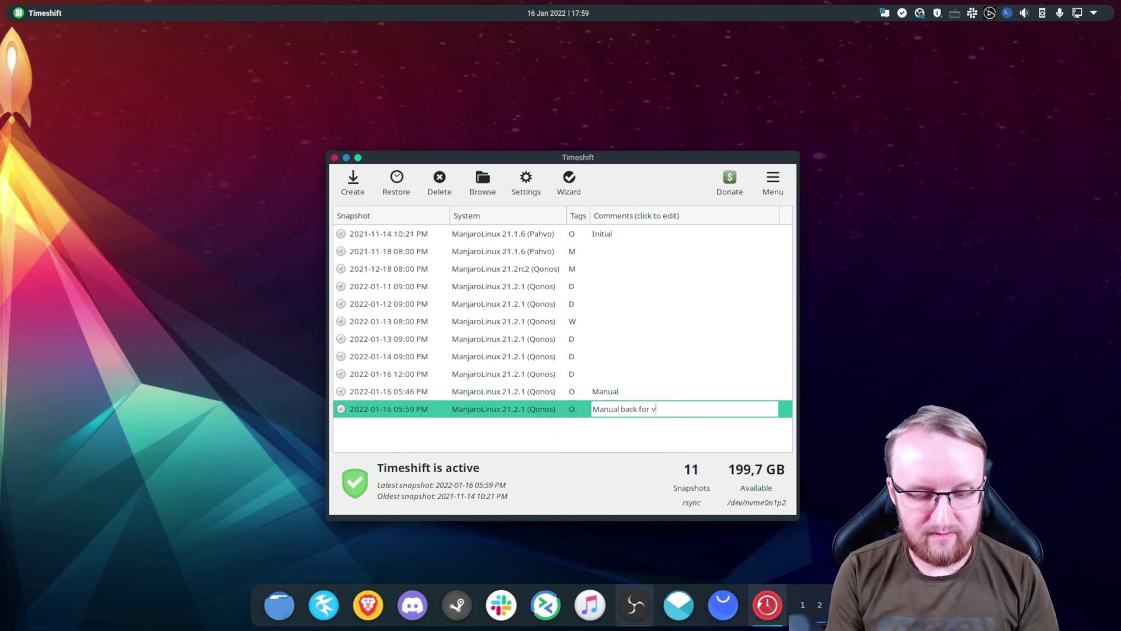
{"action": "left_click", "coordinate": [535, 435]}
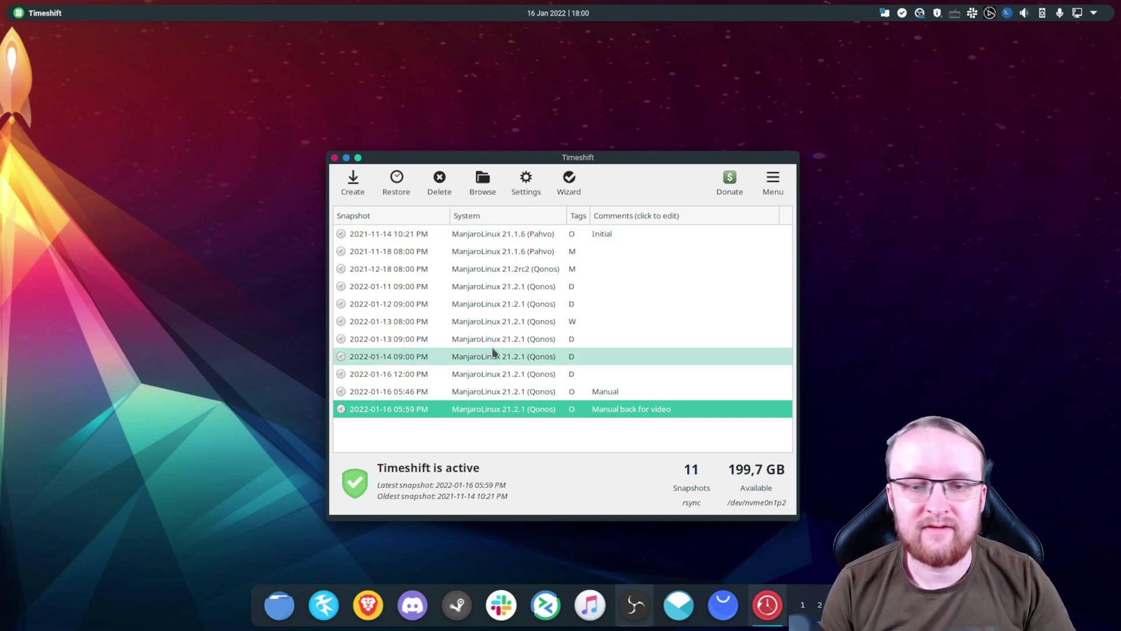
{"action": "left_click", "coordinate": [429, 358]}
{"action": "left_click", "coordinate": [465, 374]}
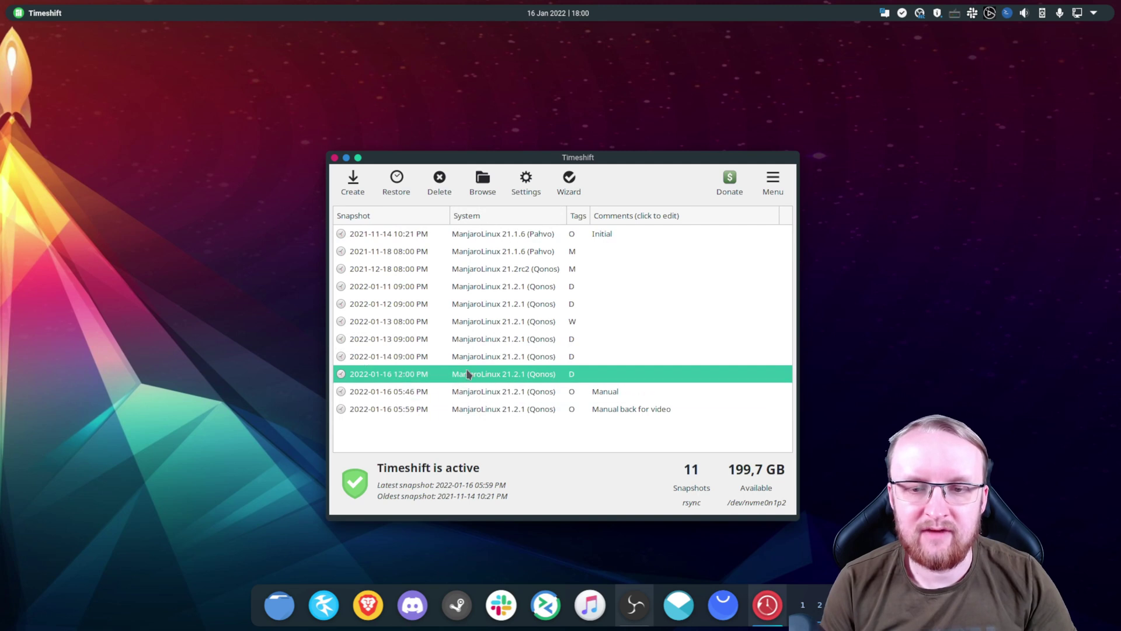
{"action": "left_click", "coordinate": [397, 186]}
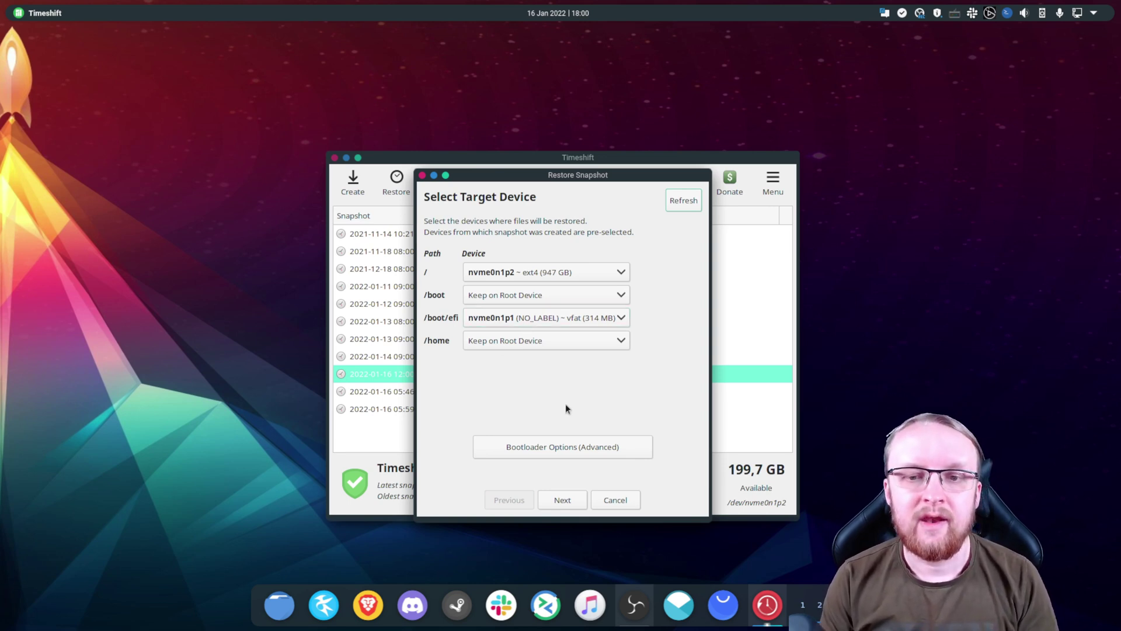
{"action": "left_click", "coordinate": [593, 266]}
{"action": "left_click", "coordinate": [593, 266]}
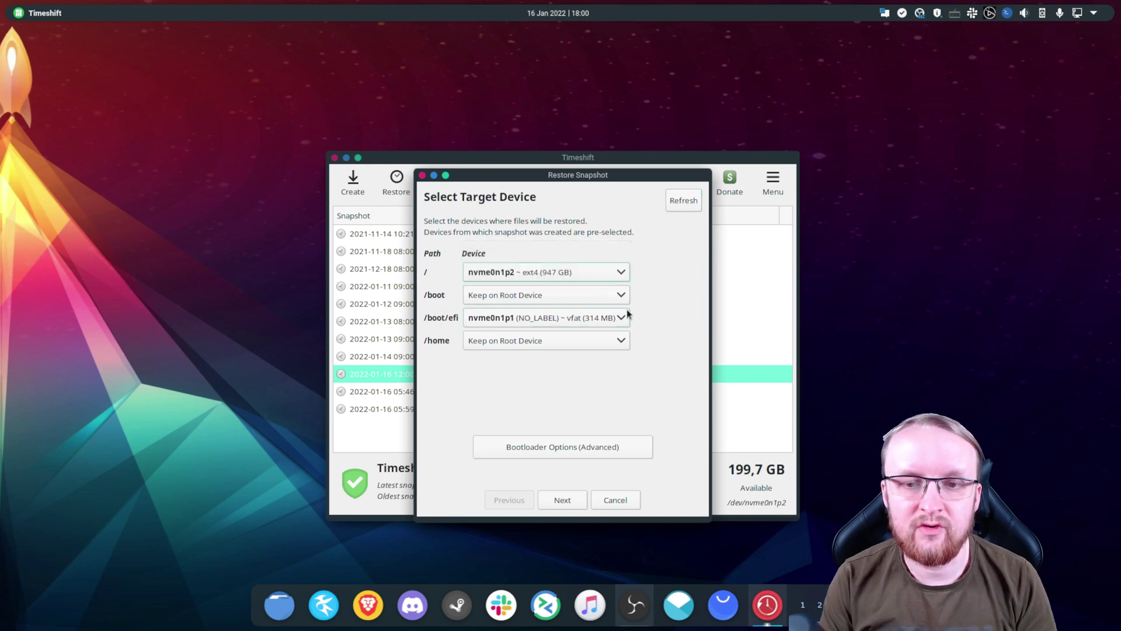
{"action": "left_click", "coordinate": [631, 294]}
{"action": "left_click", "coordinate": [677, 327]}
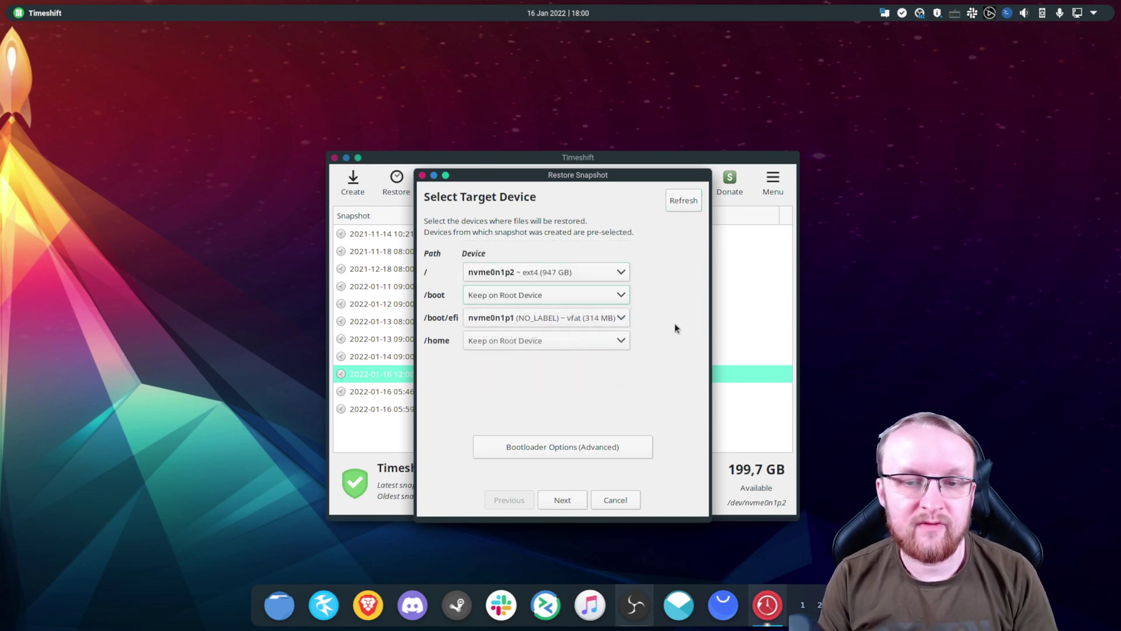
Step: Run the restore dry run, review the Confirm Actions list, and reach the Warning page
{"action": "left_click", "coordinate": [561, 499]}
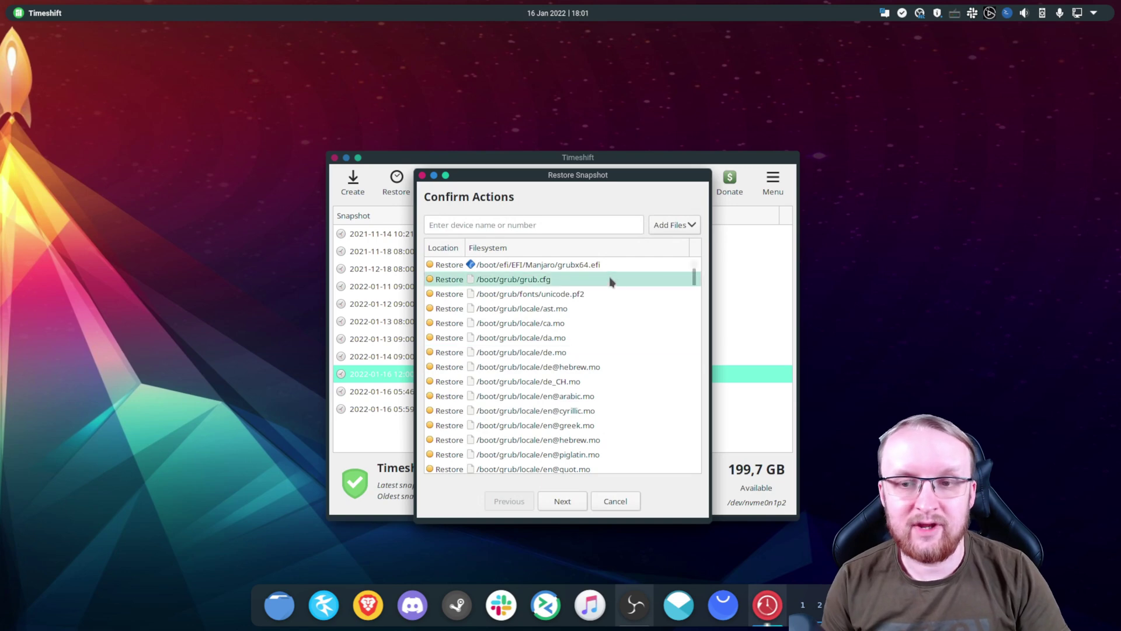
{"action": "left_click_drag", "start_coordinate": [696, 280], "coordinate": [695, 466]}
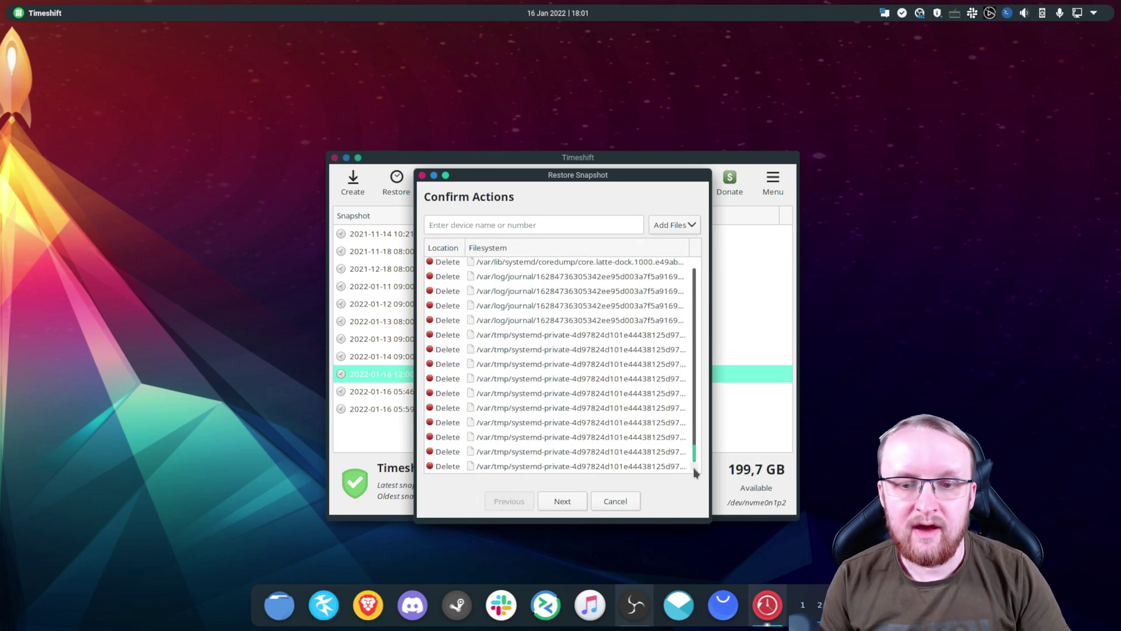
{"action": "left_click", "coordinate": [564, 501]}
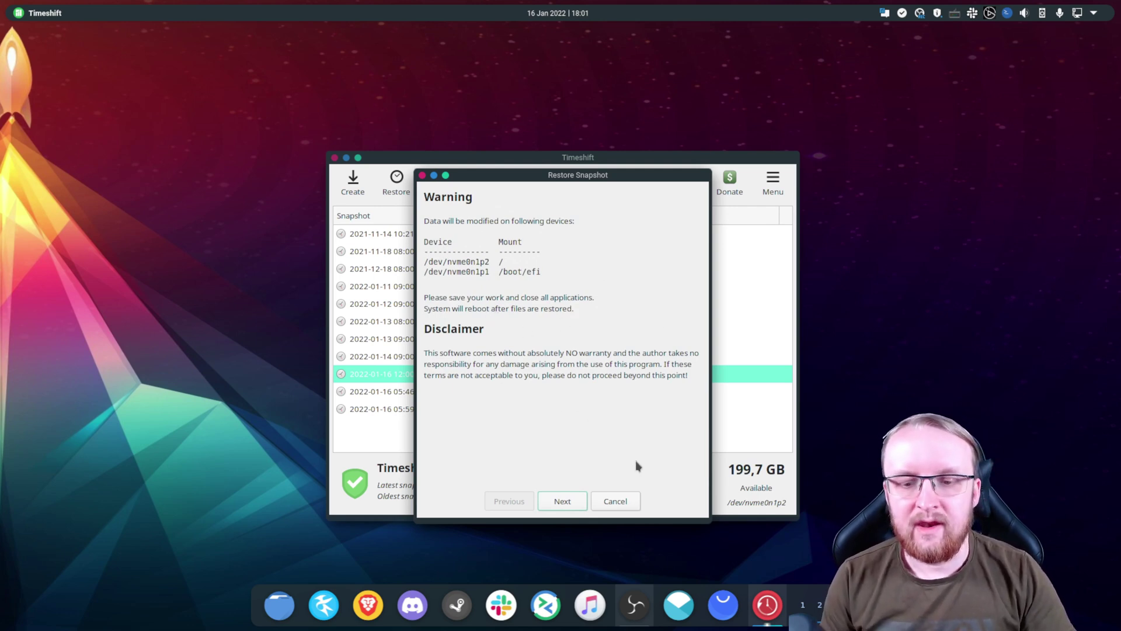
{"action": "left_click", "coordinate": [627, 500]}
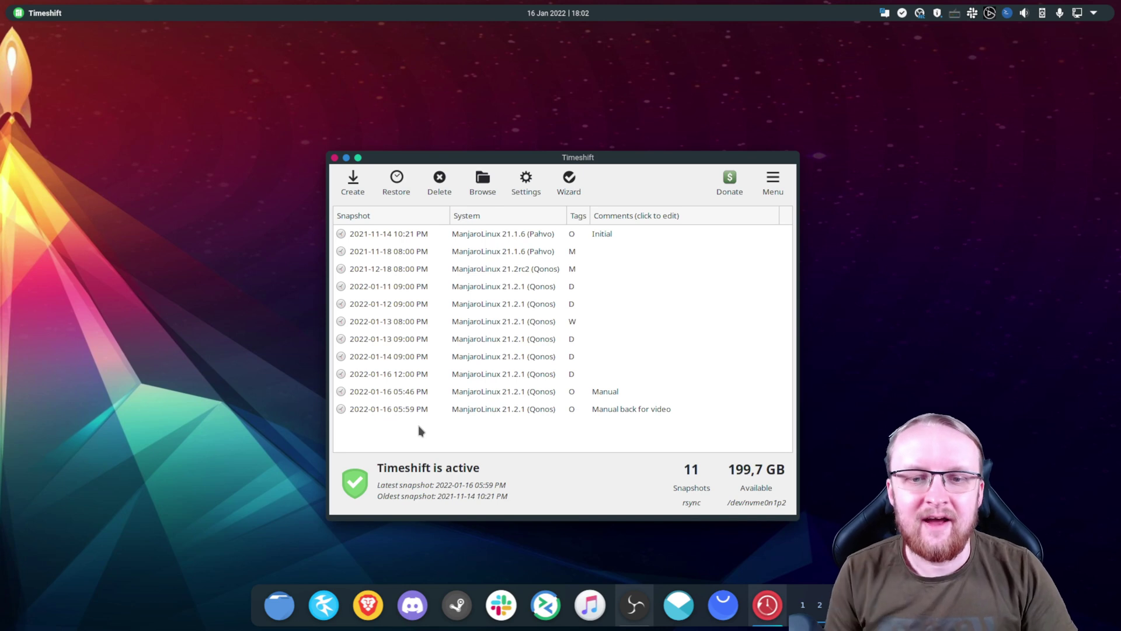
{"action": "left_click", "coordinate": [411, 339]}
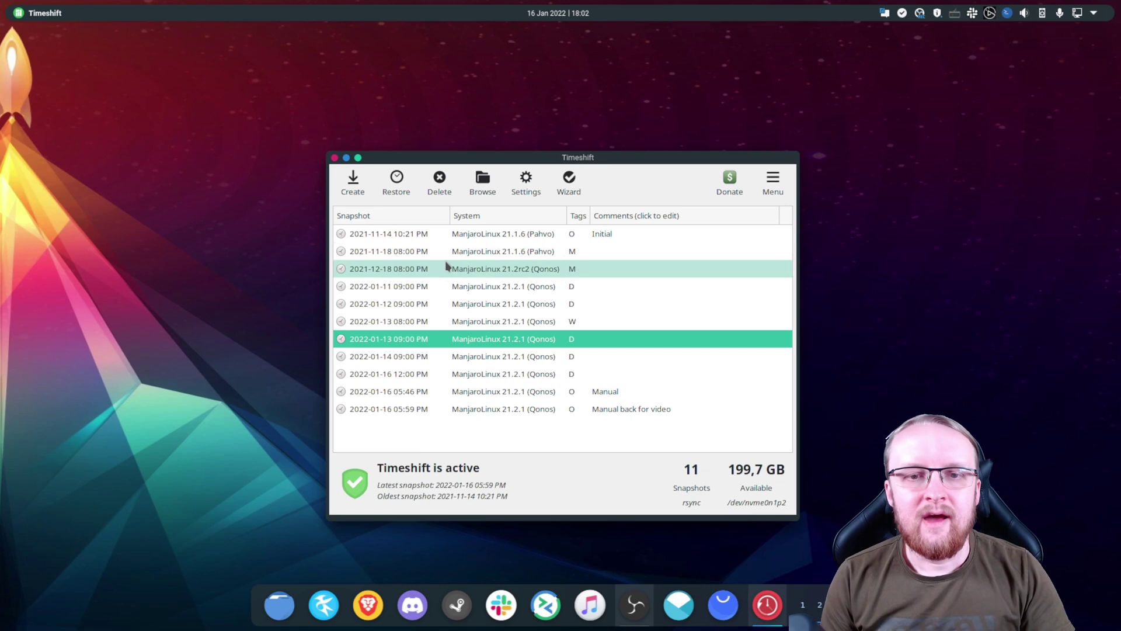
{"action": "left_click", "coordinate": [482, 184]}
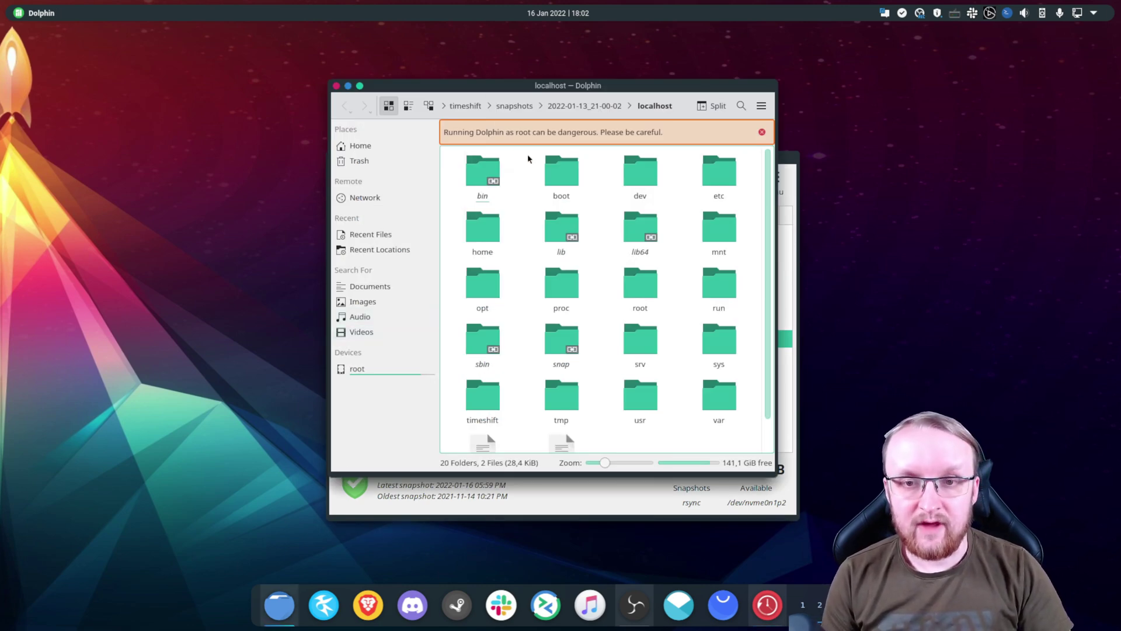
{"action": "left_click", "coordinate": [336, 86]}
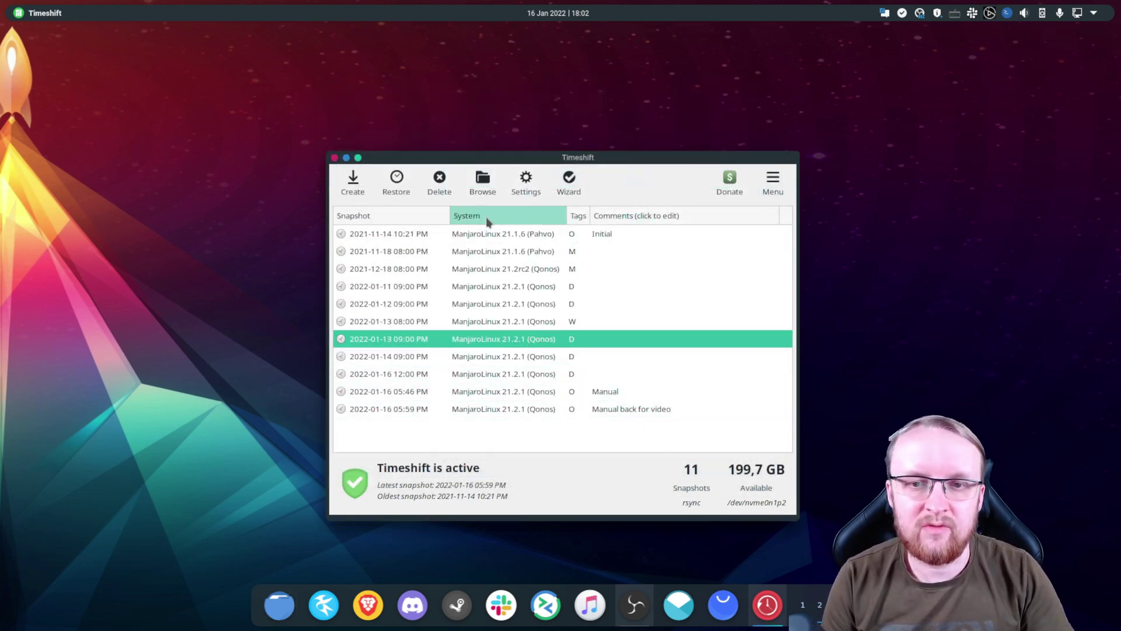
{"action": "left_click", "coordinate": [525, 179]}
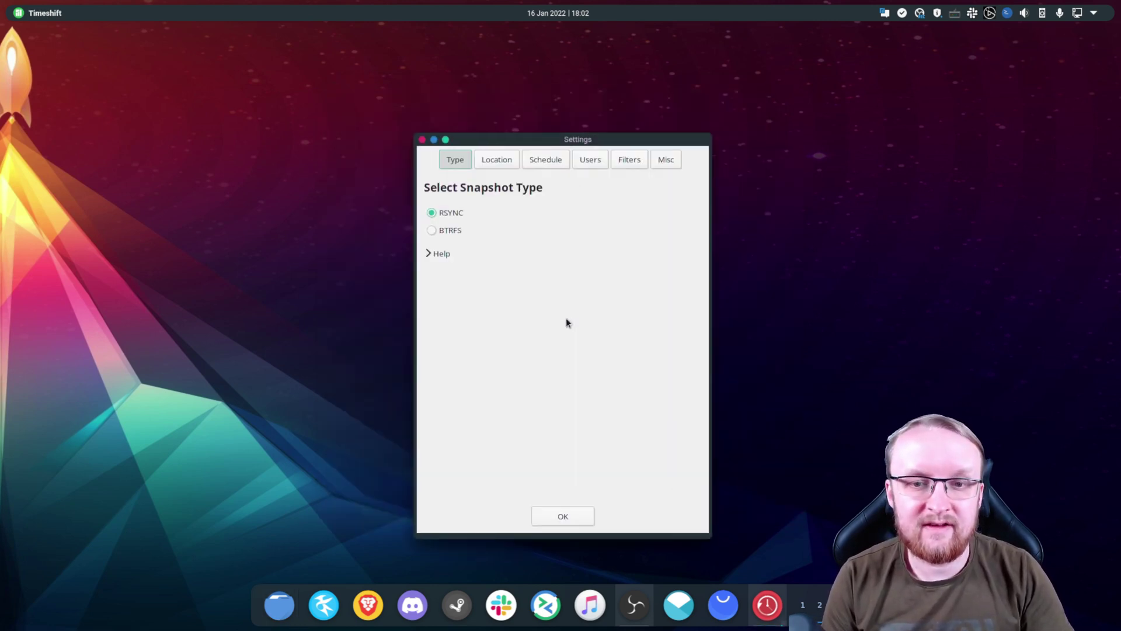
{"action": "left_click", "coordinate": [497, 159]}
{"action": "left_click", "coordinate": [547, 161]}
{"action": "left_click", "coordinate": [606, 160]}
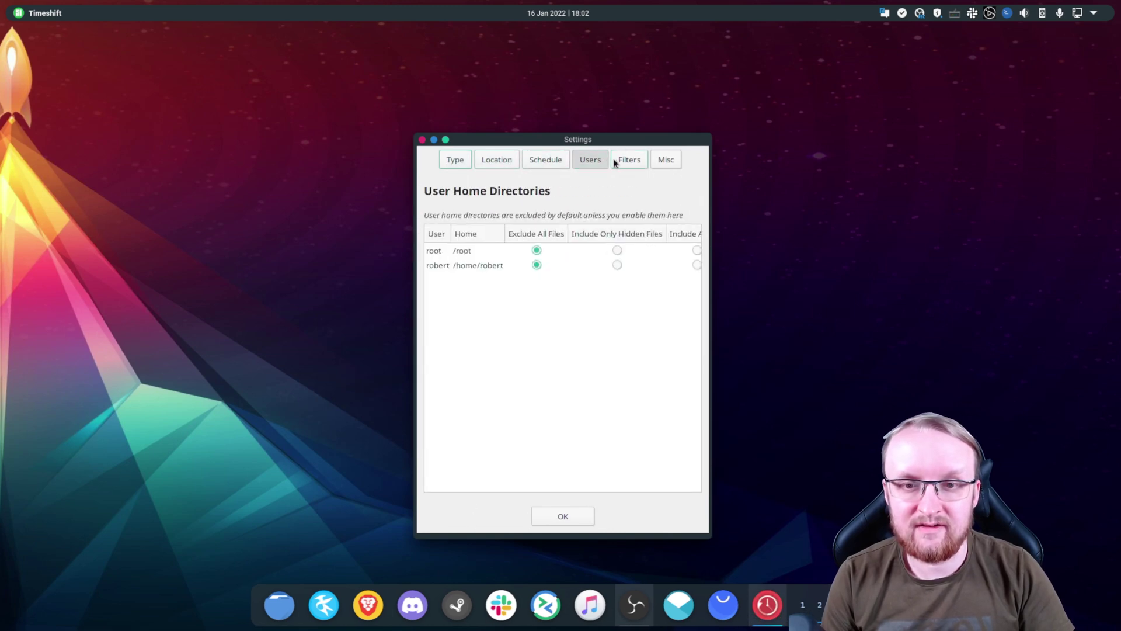
{"action": "left_click", "coordinate": [622, 161]}
{"action": "left_click", "coordinate": [593, 161]}
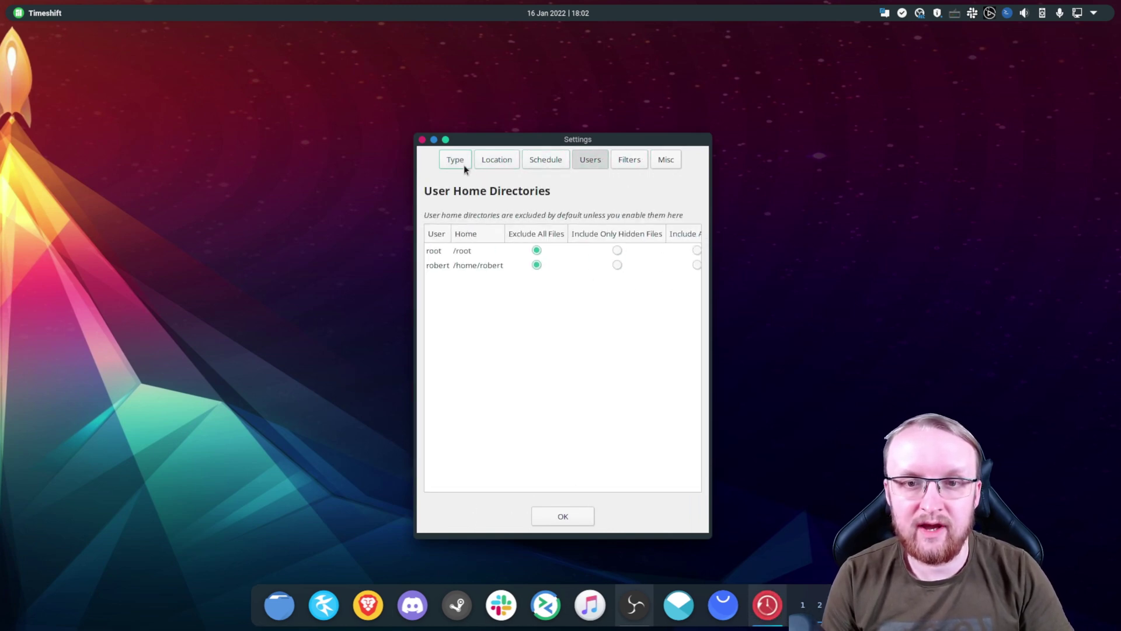
{"action": "left_click", "coordinate": [666, 159]}
{"action": "left_click", "coordinate": [454, 158]}
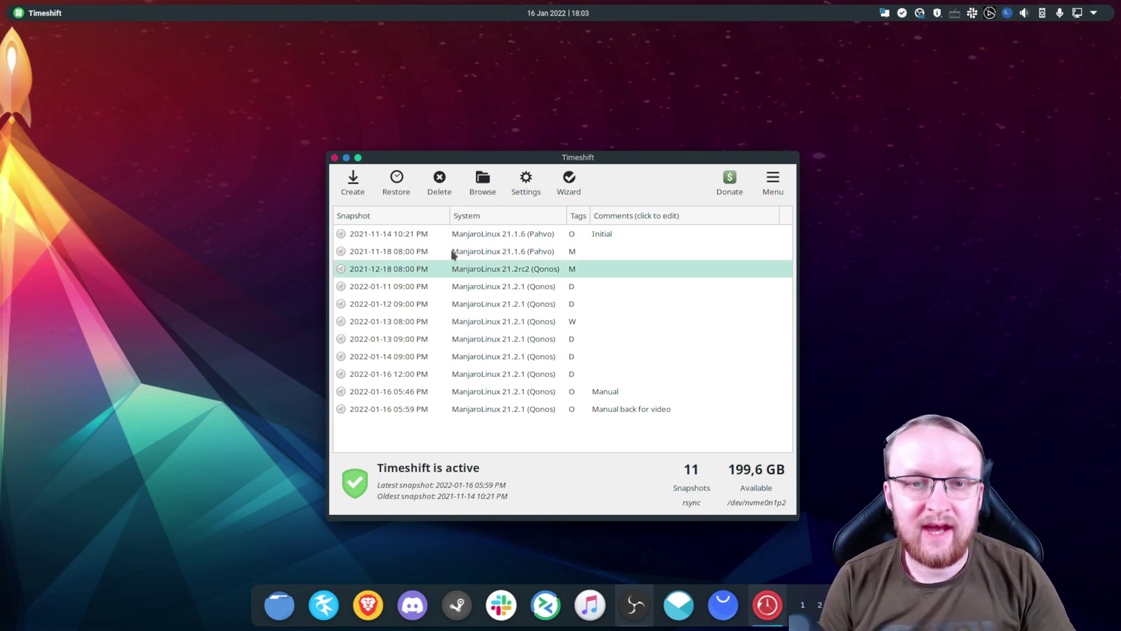
Step: Open Settings on the Schedule tab showing monthly 2, weekly 1 and daily 5
{"action": "left_click", "coordinate": [524, 181]}
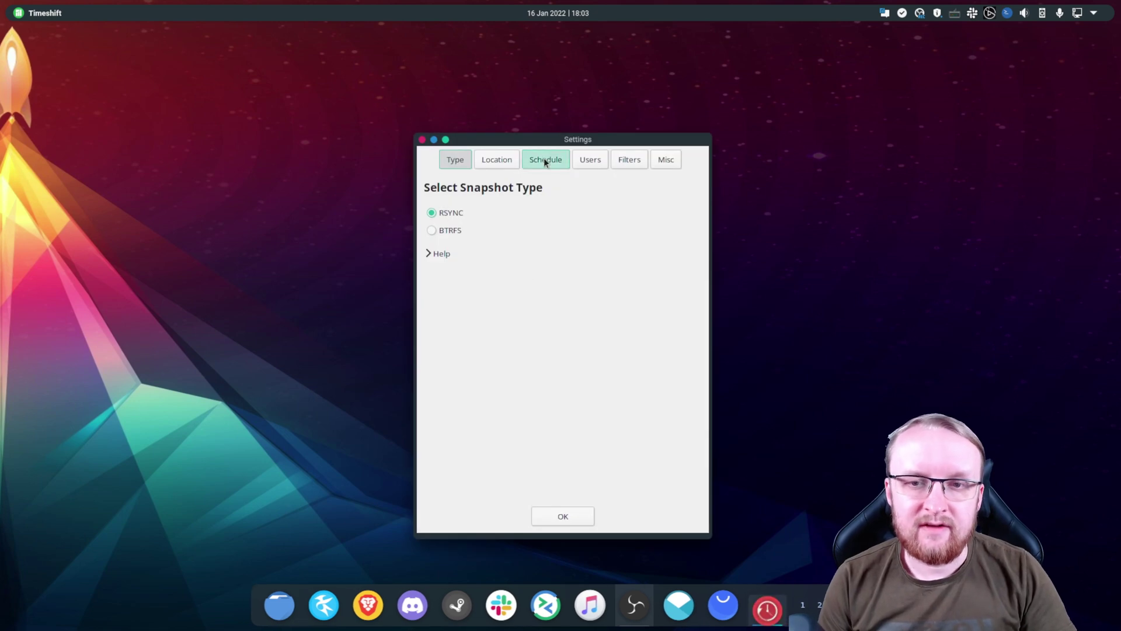
{"action": "left_click", "coordinate": [545, 159]}
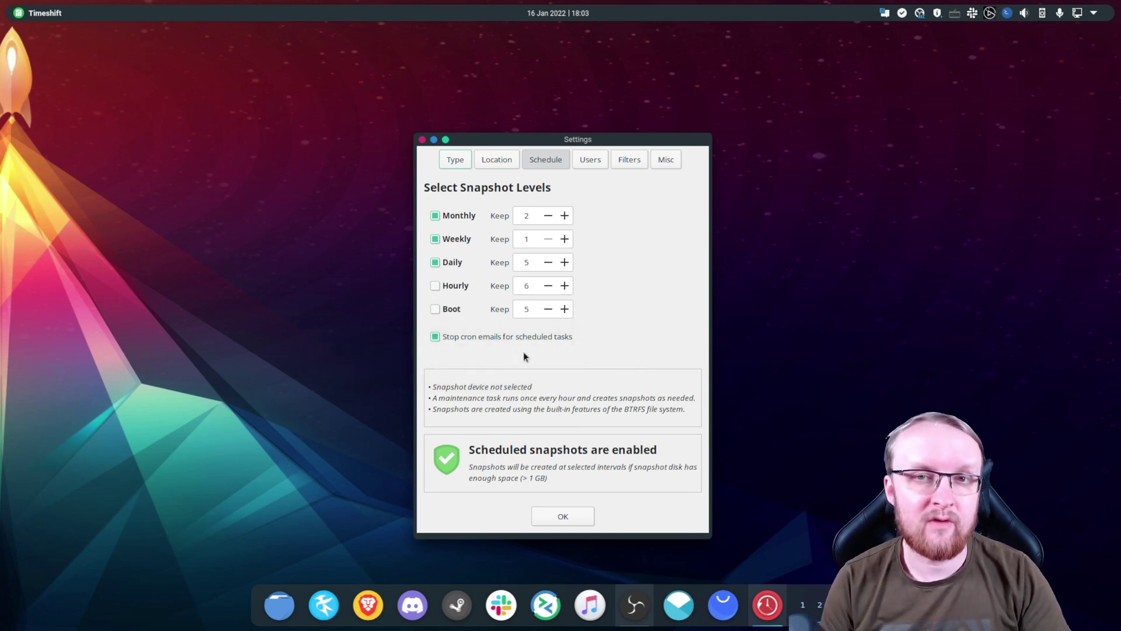
Step: Check the Users tab's home-folder exclusions, revisit the Type tab, and close Settings
{"action": "left_click", "coordinate": [590, 160]}
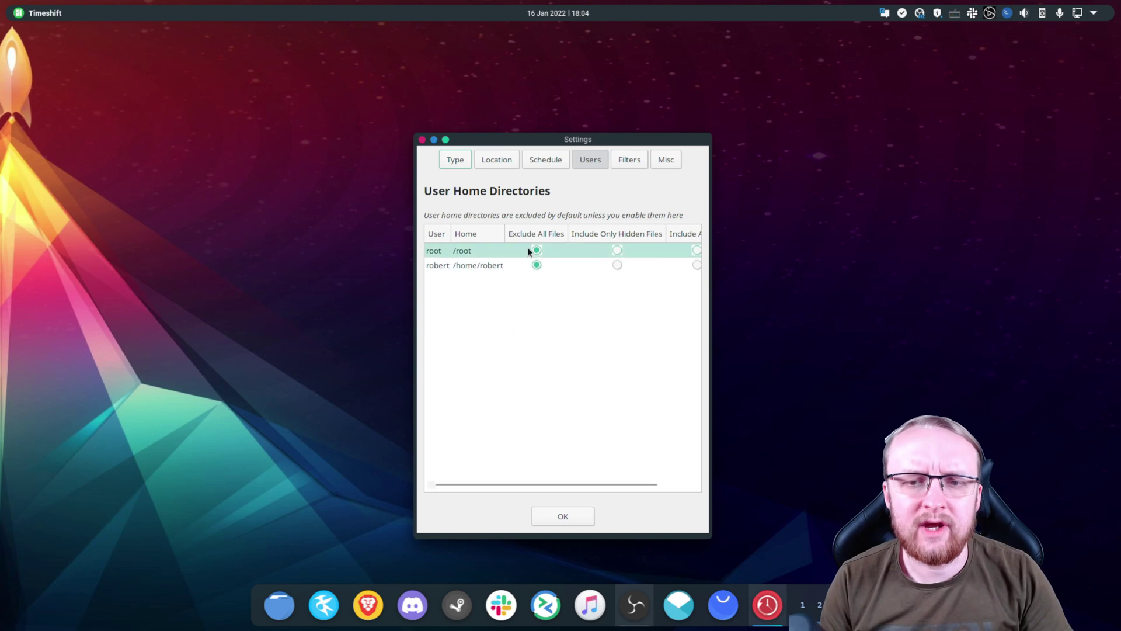
{"action": "left_click", "coordinate": [442, 158]}
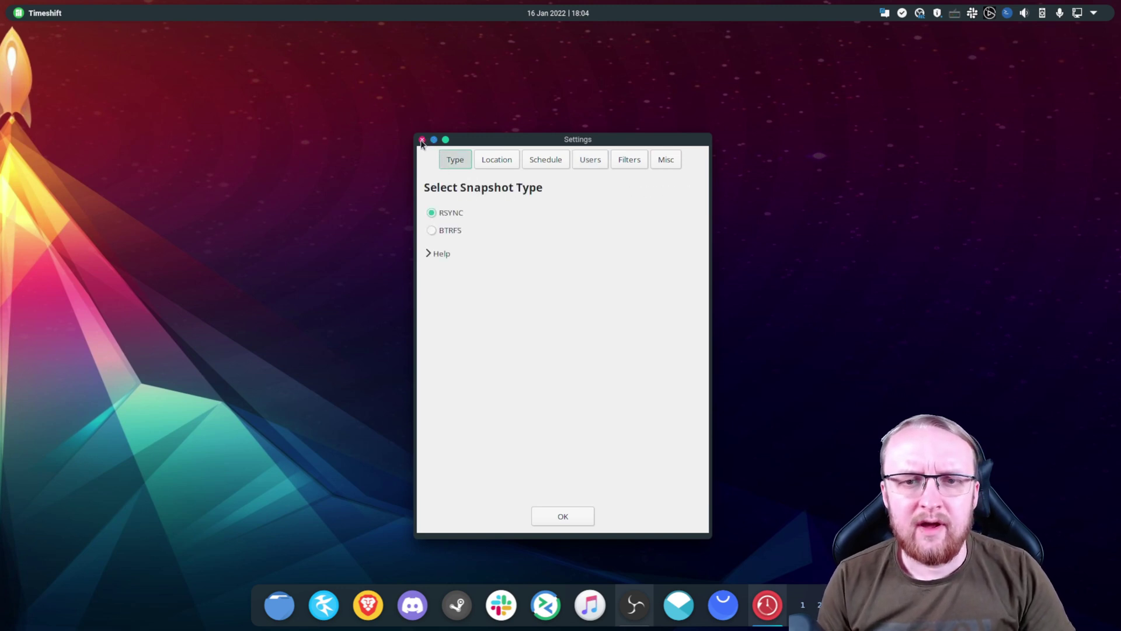
{"action": "left_click", "coordinate": [422, 140]}
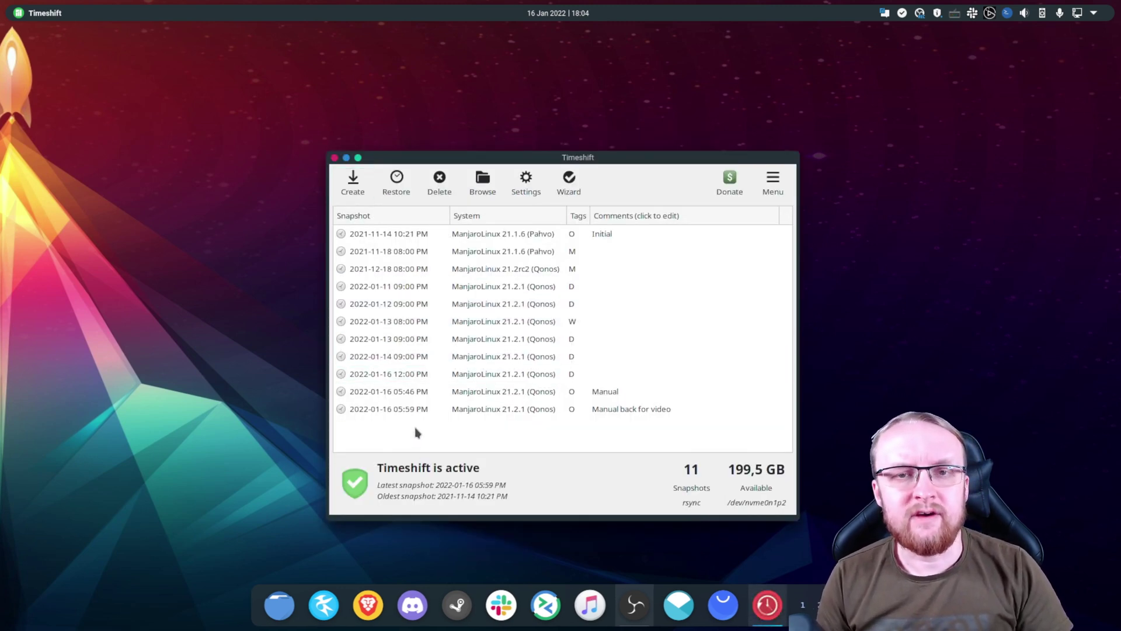